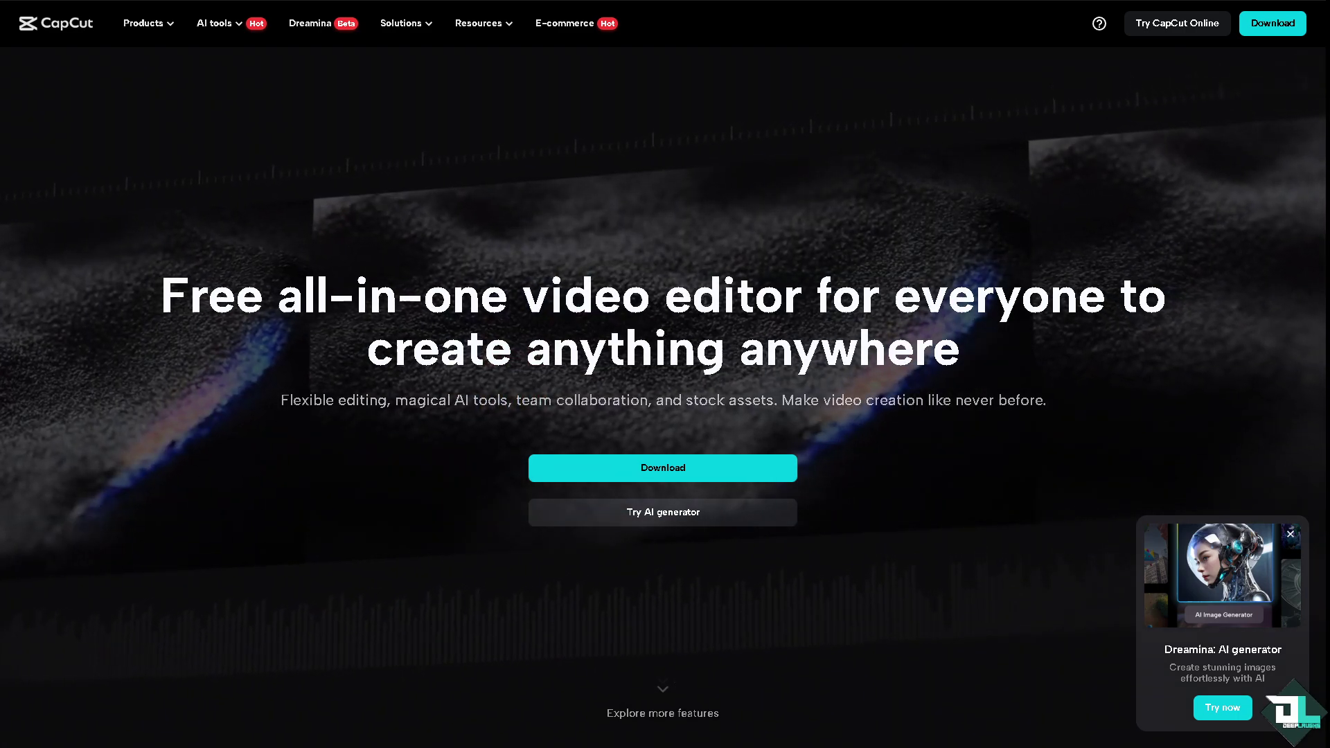
Scroll down the CapCut homepage to the AI features section.
scroll(665, 374, down, 10)
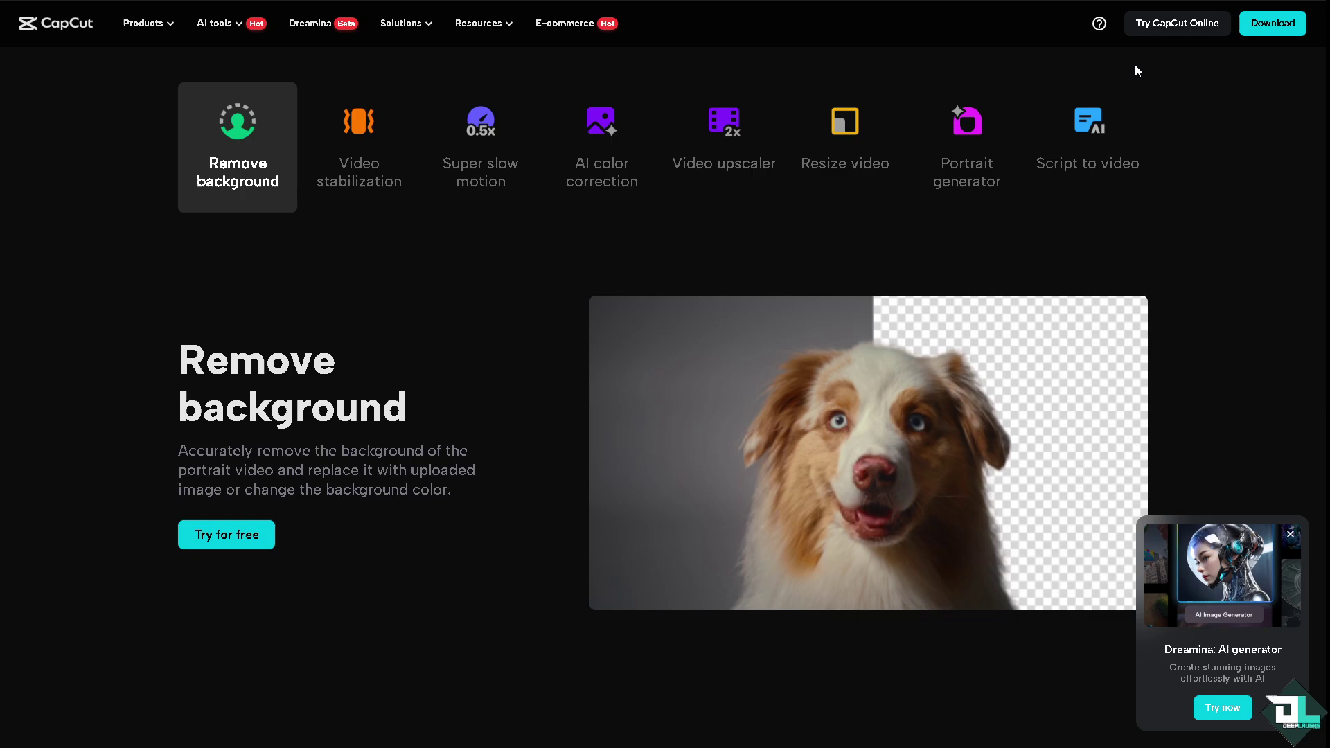
Enter the online video editor and page through three welcome carousel slides.
click(1181, 23)
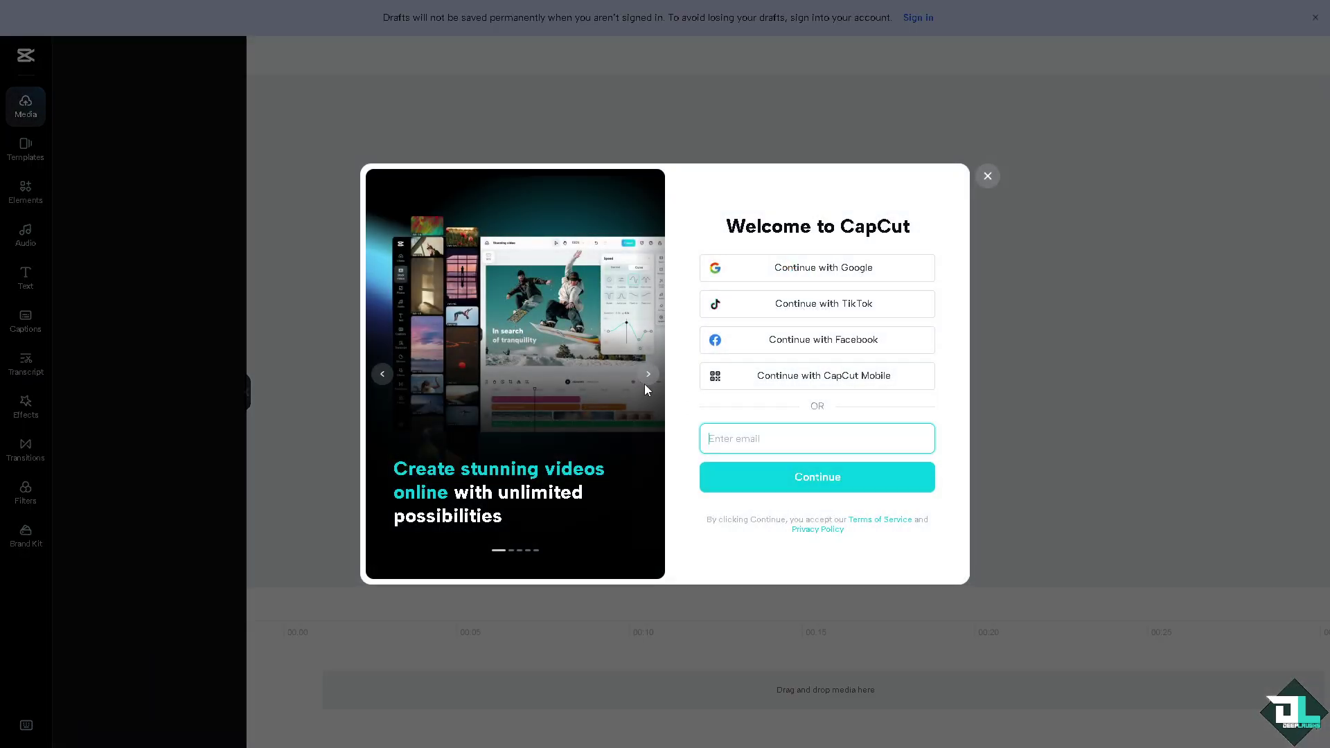
click(648, 375)
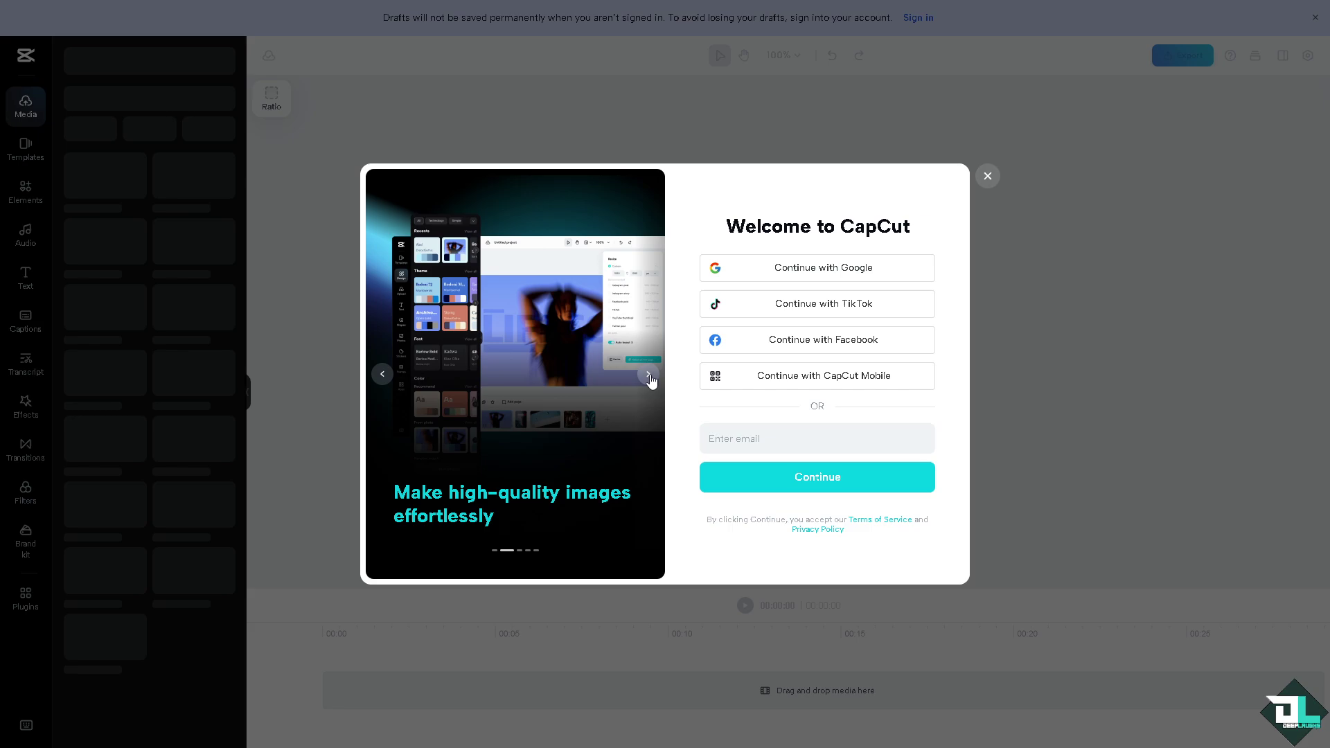
click(649, 375)
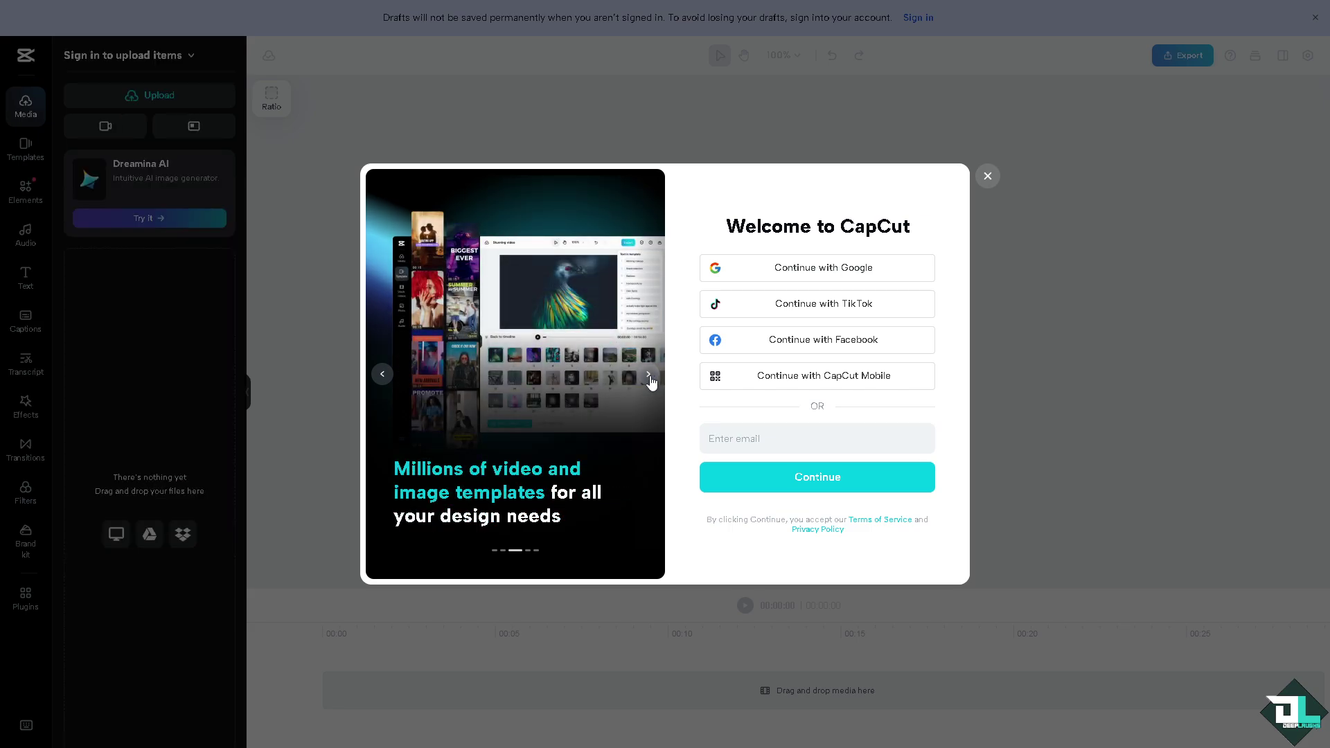
click(649, 375)
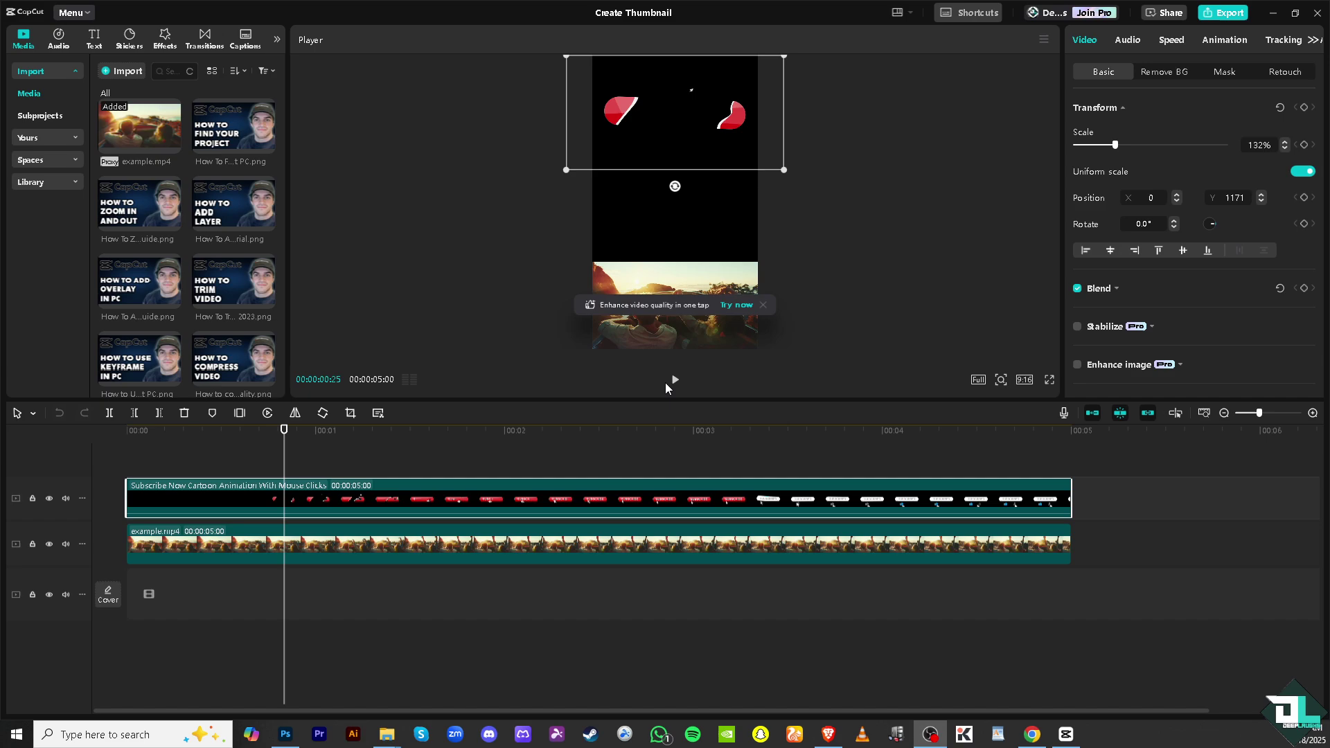
Play the timeline preview of the subscribe animation over the car clip.
click(674, 380)
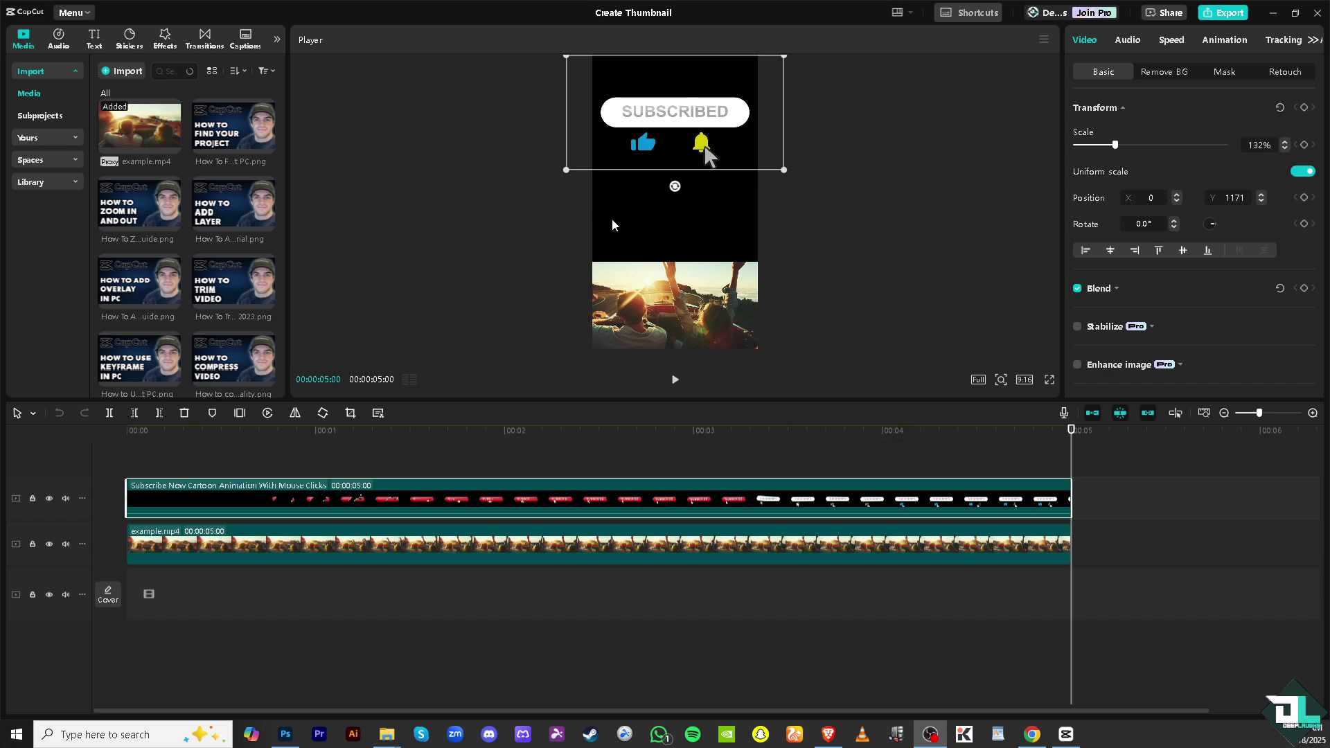
Switch the project to 16:9 and roughly shrink the subscribe overlay and car clip.
click(1023, 383)
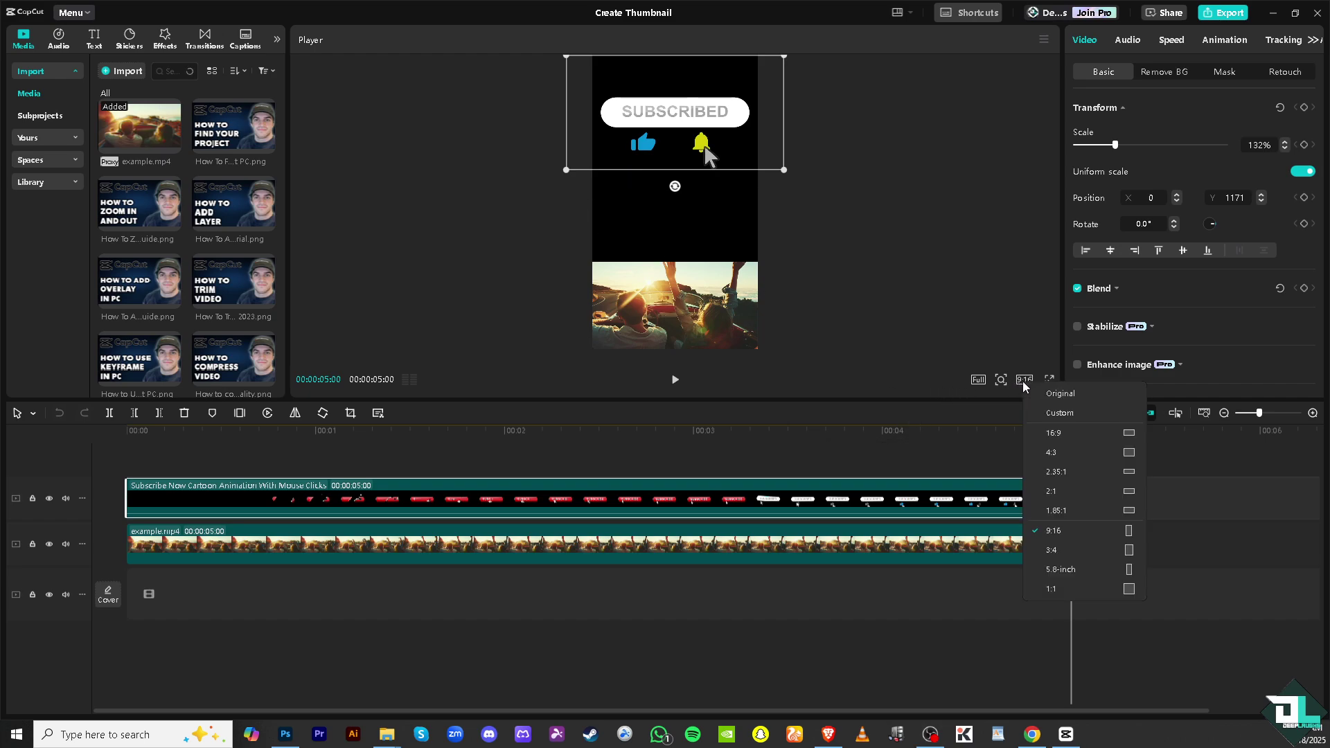
click(1099, 436)
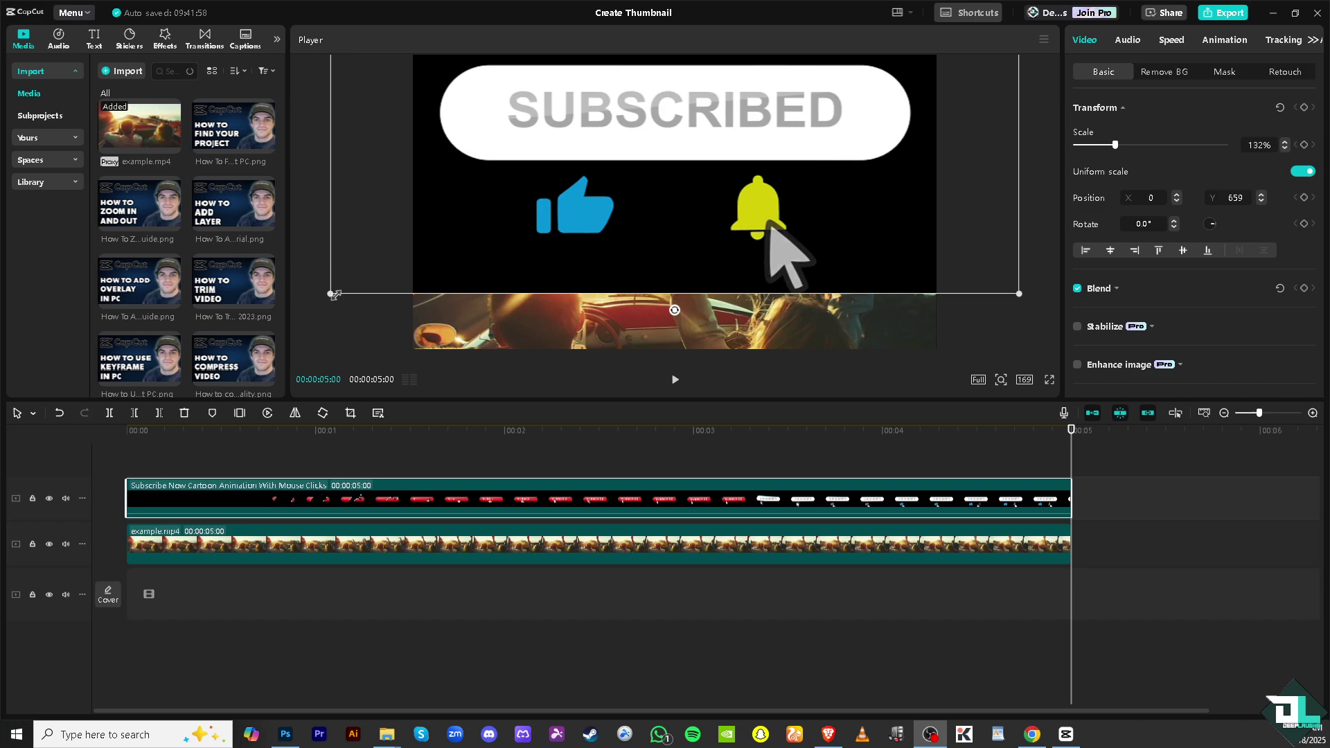
drag(331, 294, 616, 164)
click(722, 205)
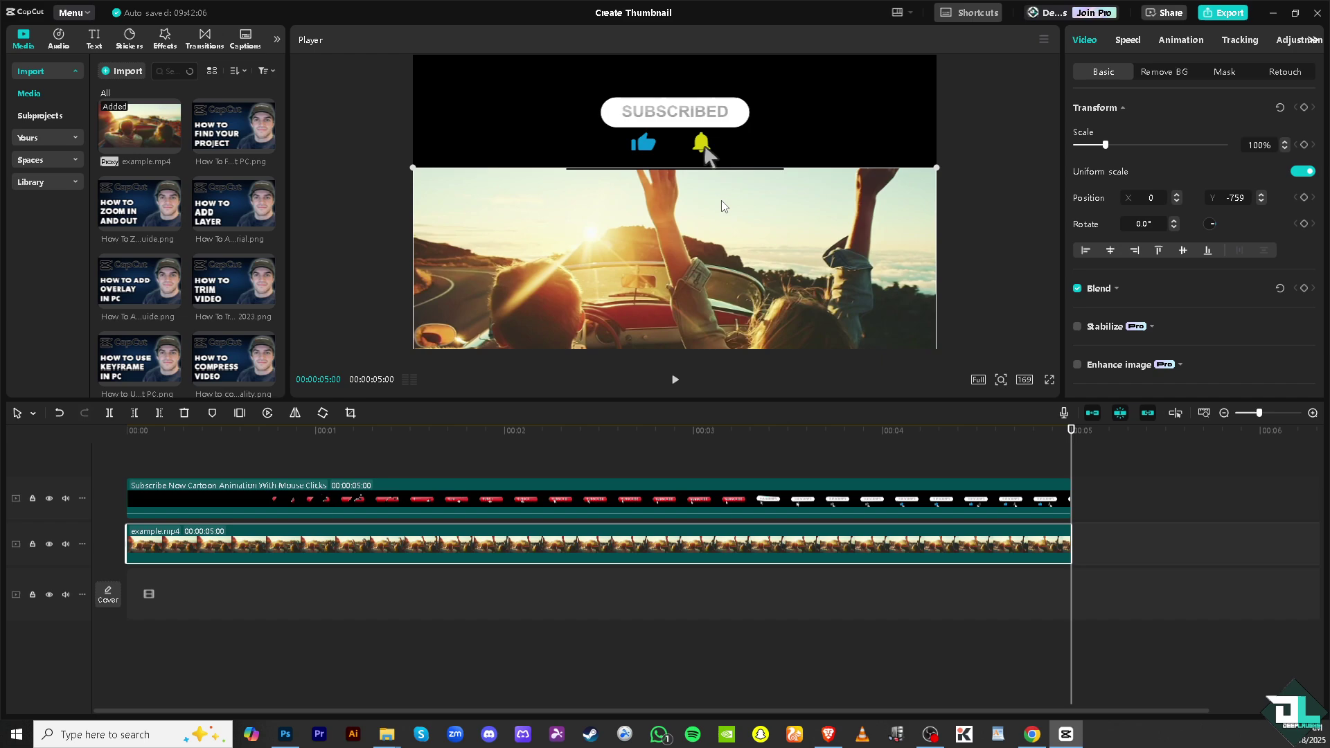
drag(939, 169, 780, 208)
drag(704, 254, 545, 287)
drag(676, 107, 827, 288)
Place the 55% subscribe overlay at top centre with the car clip centred below.
drag(716, 236, 652, 223)
click(609, 264)
drag(584, 273, 619, 256)
drag(813, 285, 660, 137)
click(605, 228)
drag(605, 228, 720, 221)
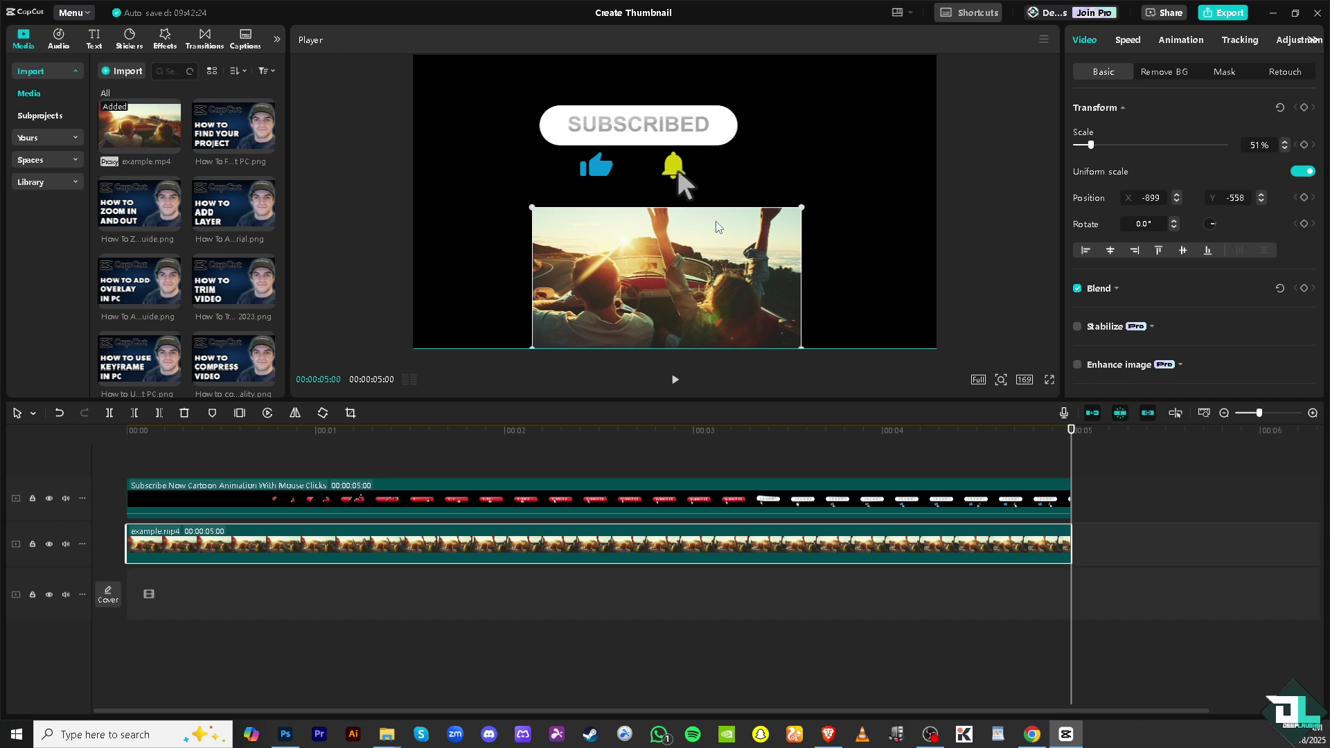
drag(673, 126, 706, 132)
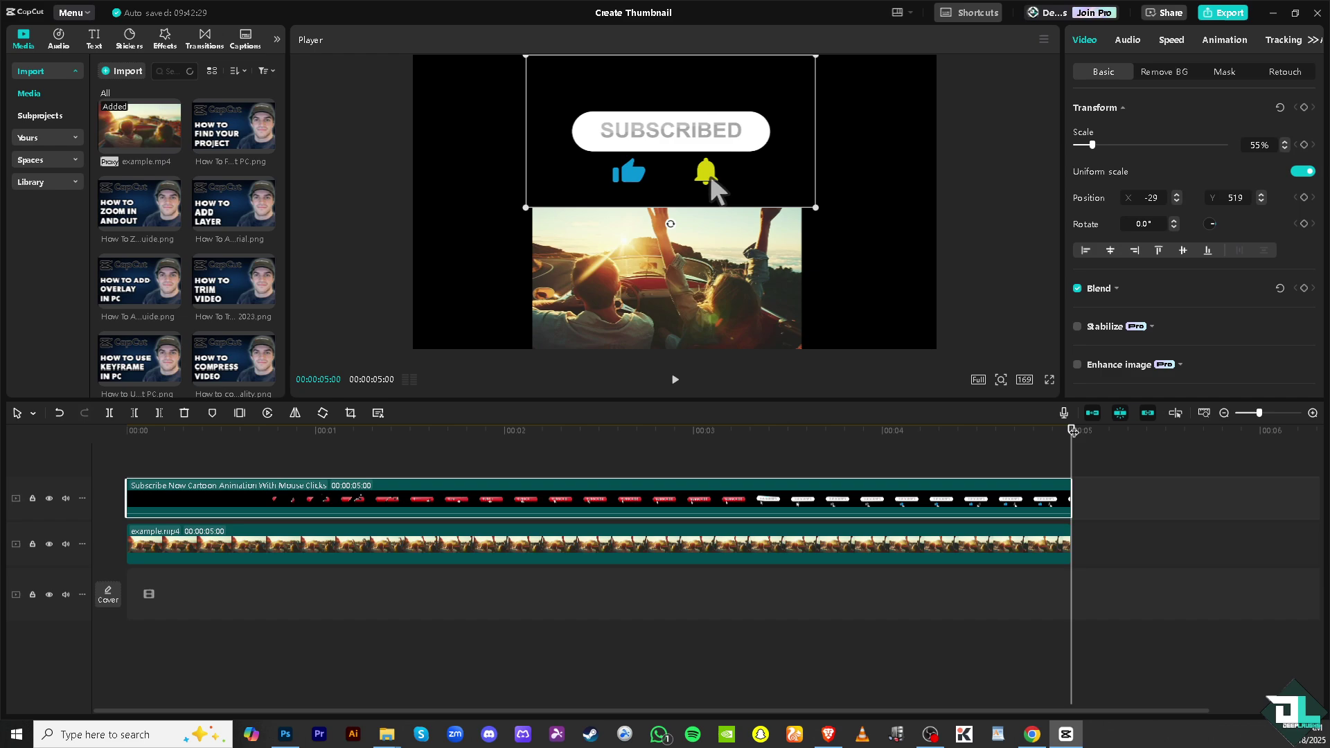
Play from the start and stop on the frame showing the full red SUBSCRIBE button.
drag(1072, 431, 115, 459)
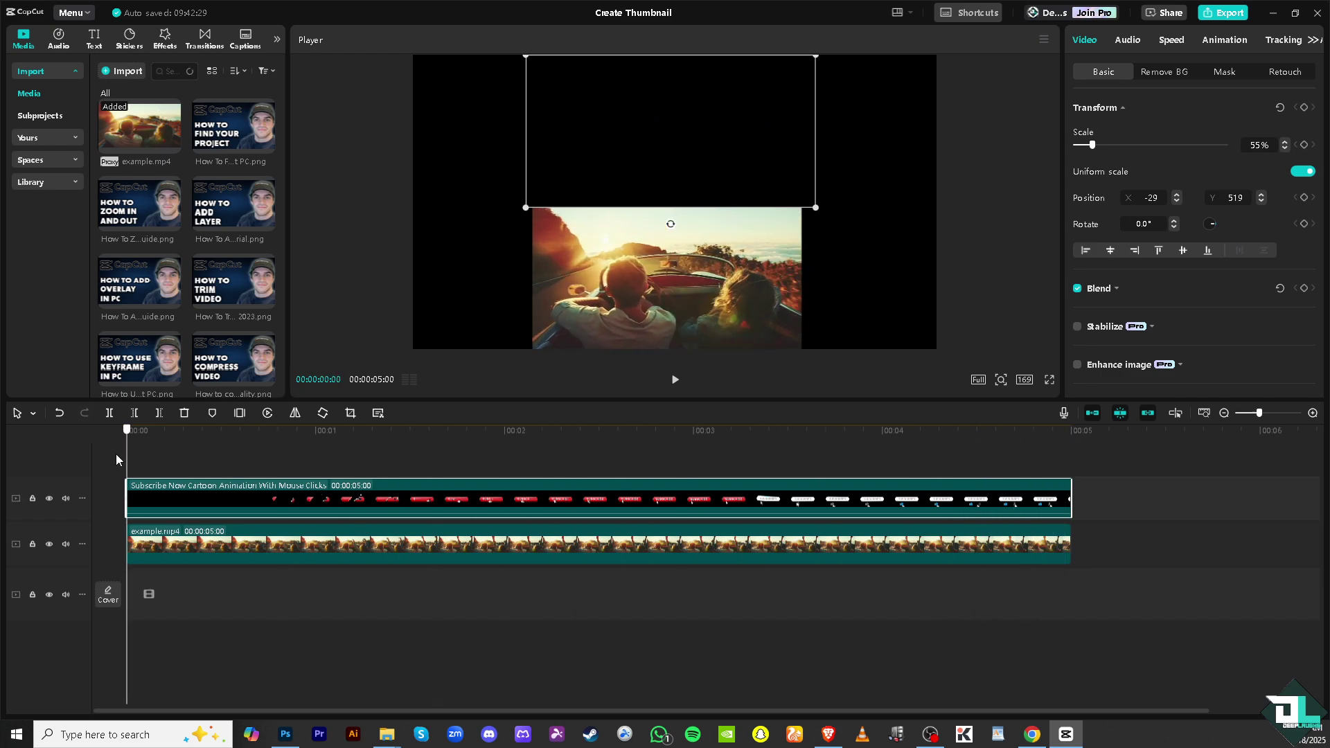
click(677, 388)
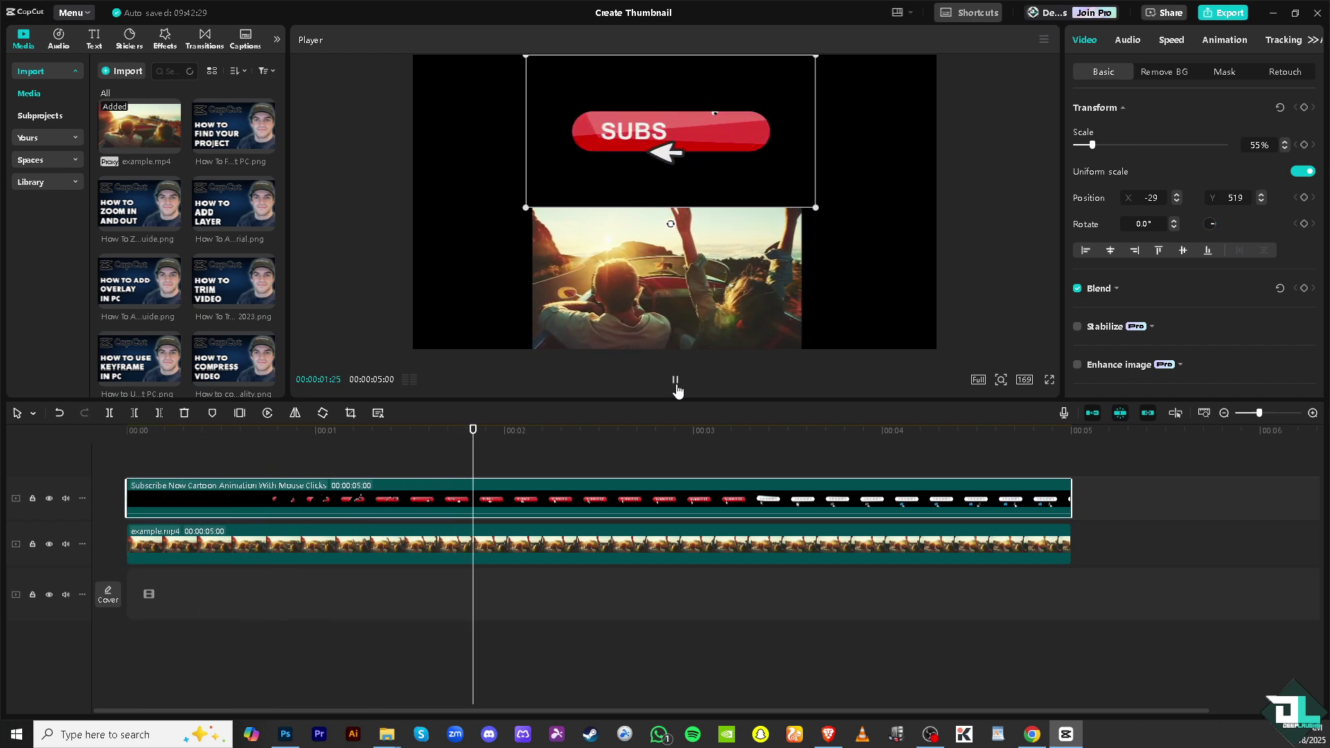
click(677, 385)
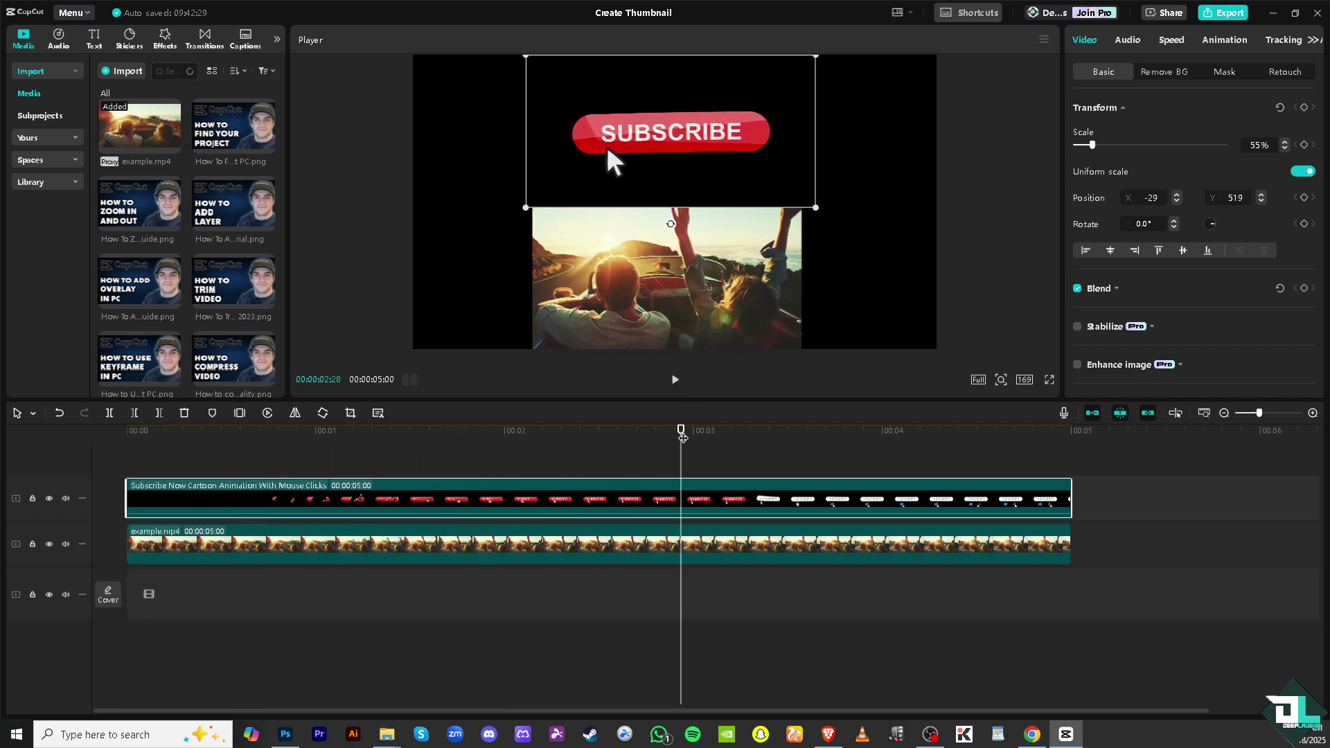
drag(679, 428, 606, 501)
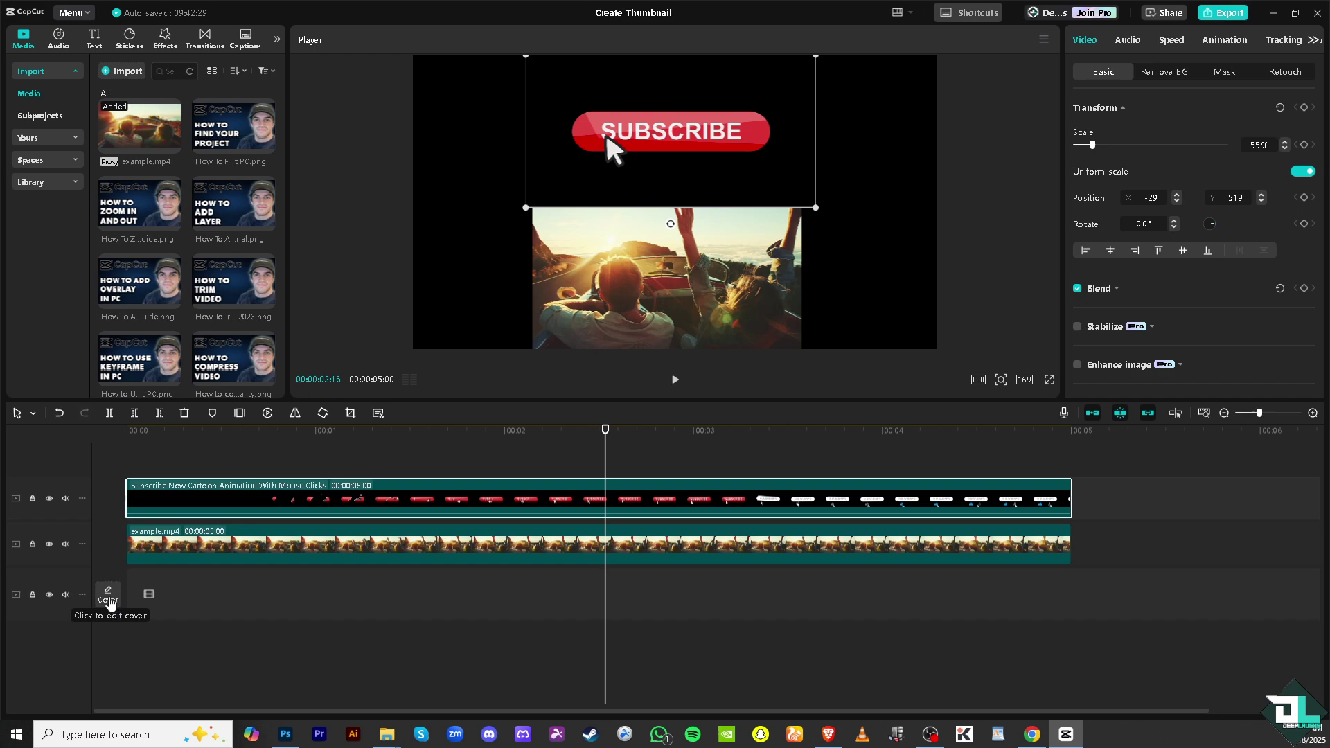
Use the current SUBSCRIBE-over-car frame as the cover and open it for editing.
click(109, 603)
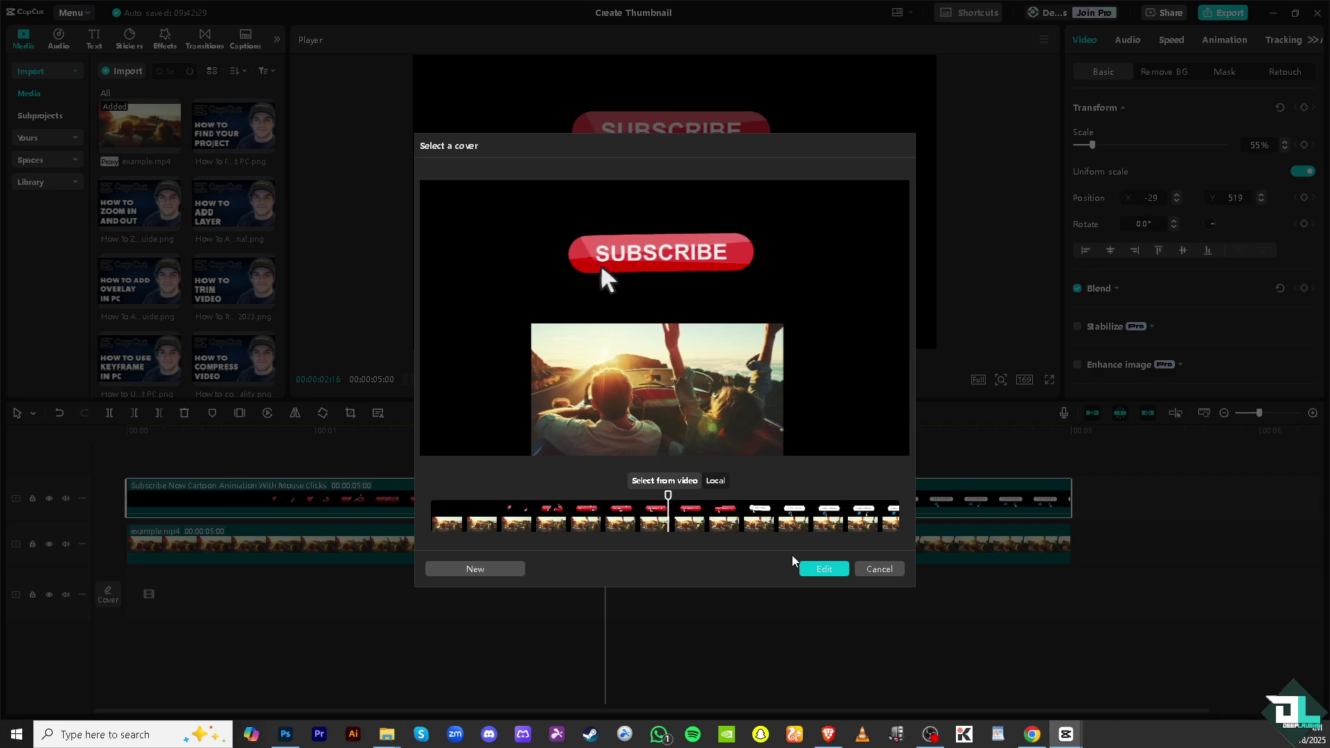
click(819, 571)
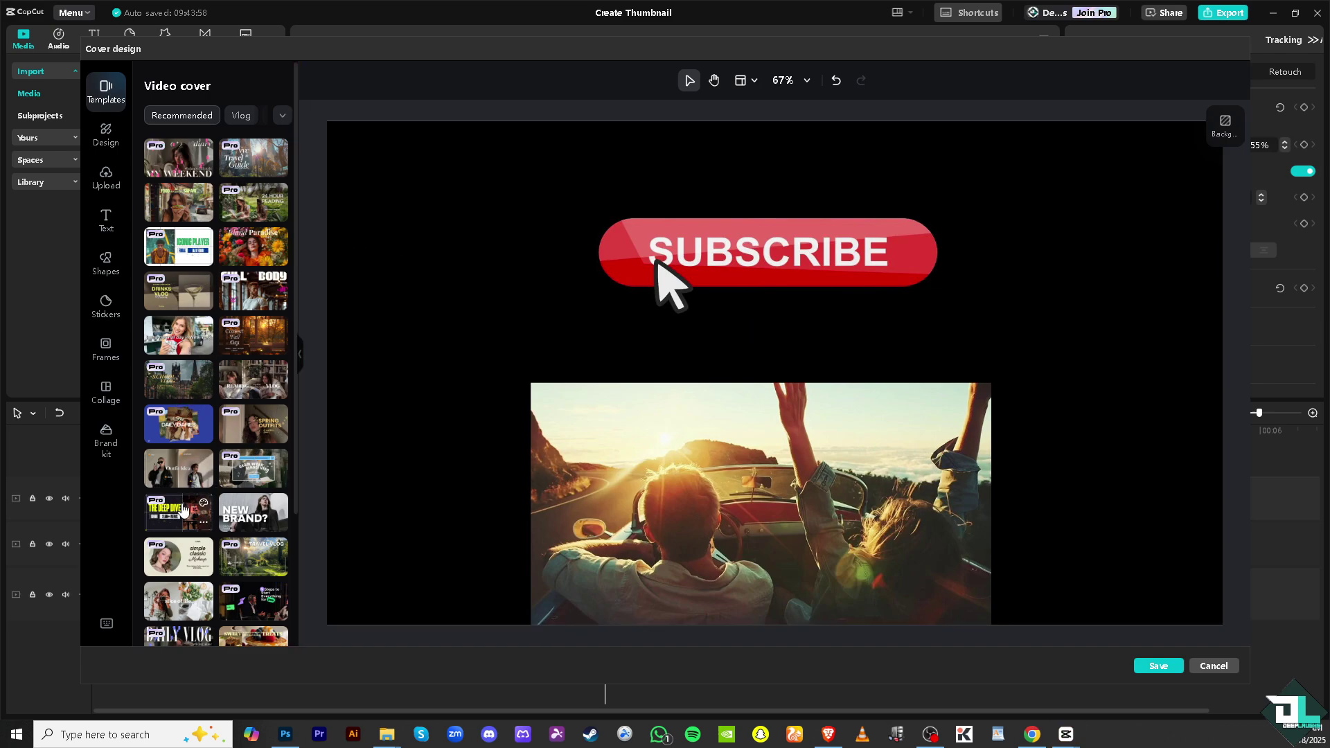
Apply the NEW BRAND? template, shrink its headline, and move BRAND NAME up.
click(249, 519)
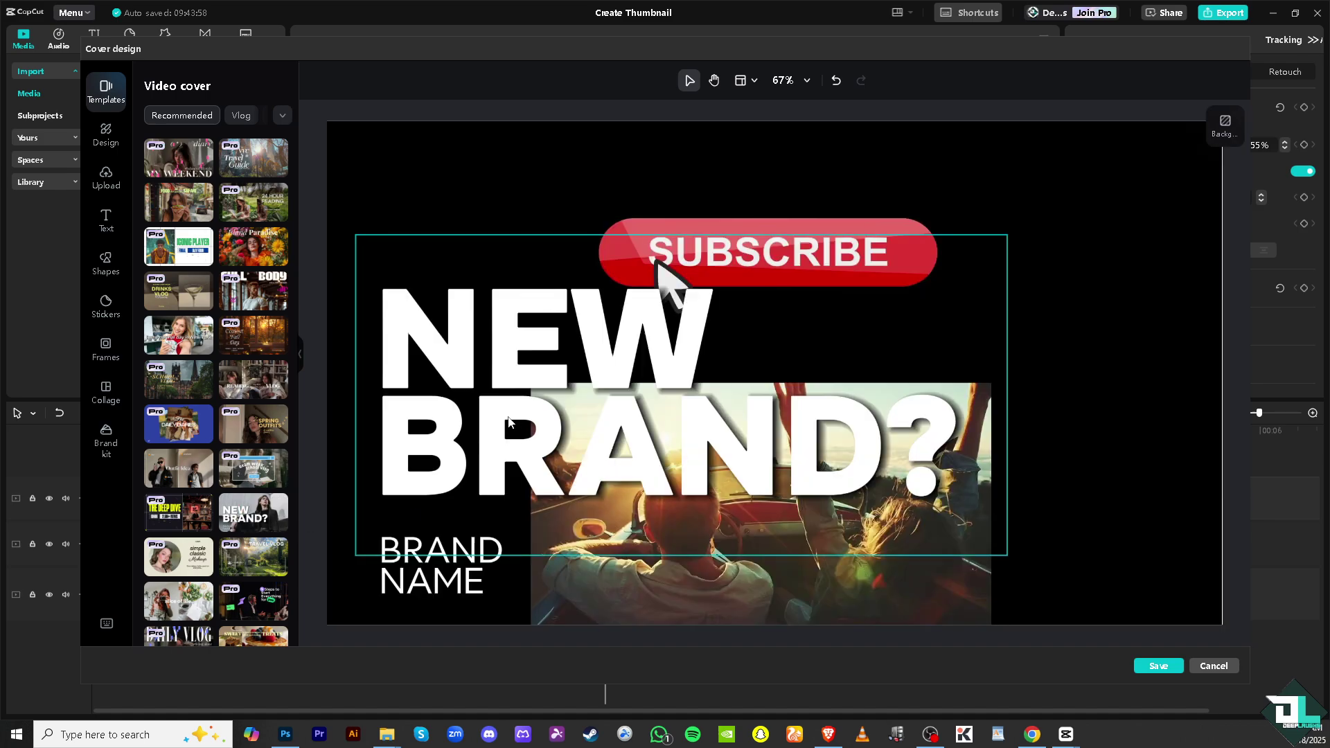
click(778, 262)
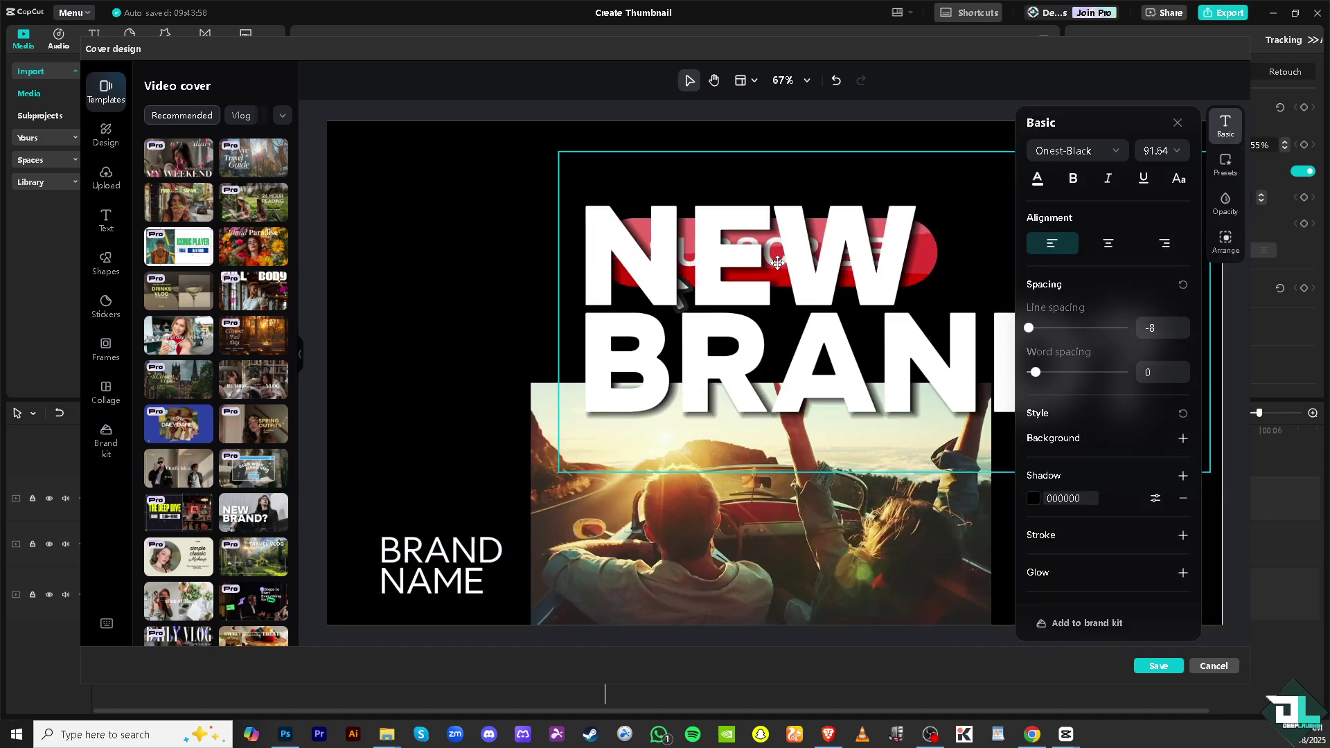
drag(558, 153, 432, 271)
drag(427, 556, 399, 484)
Replace the BRAND NAME text with 'DEEP' and 'LAUGHS' on two lines.
double_click(399, 483)
key(ctrl+a)
text(DEPEP)
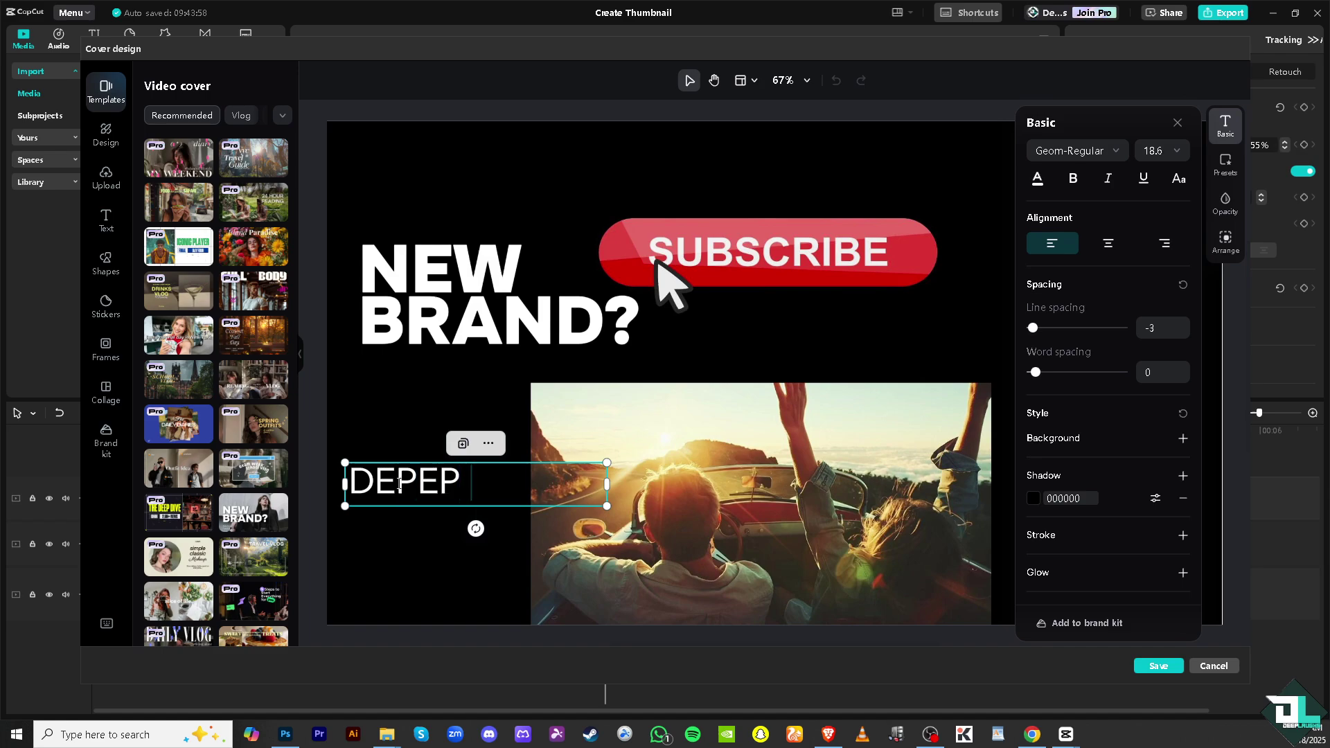
key(BackSpace)
key(BackSpace)
key(BackSpace)
key(BackSpace)
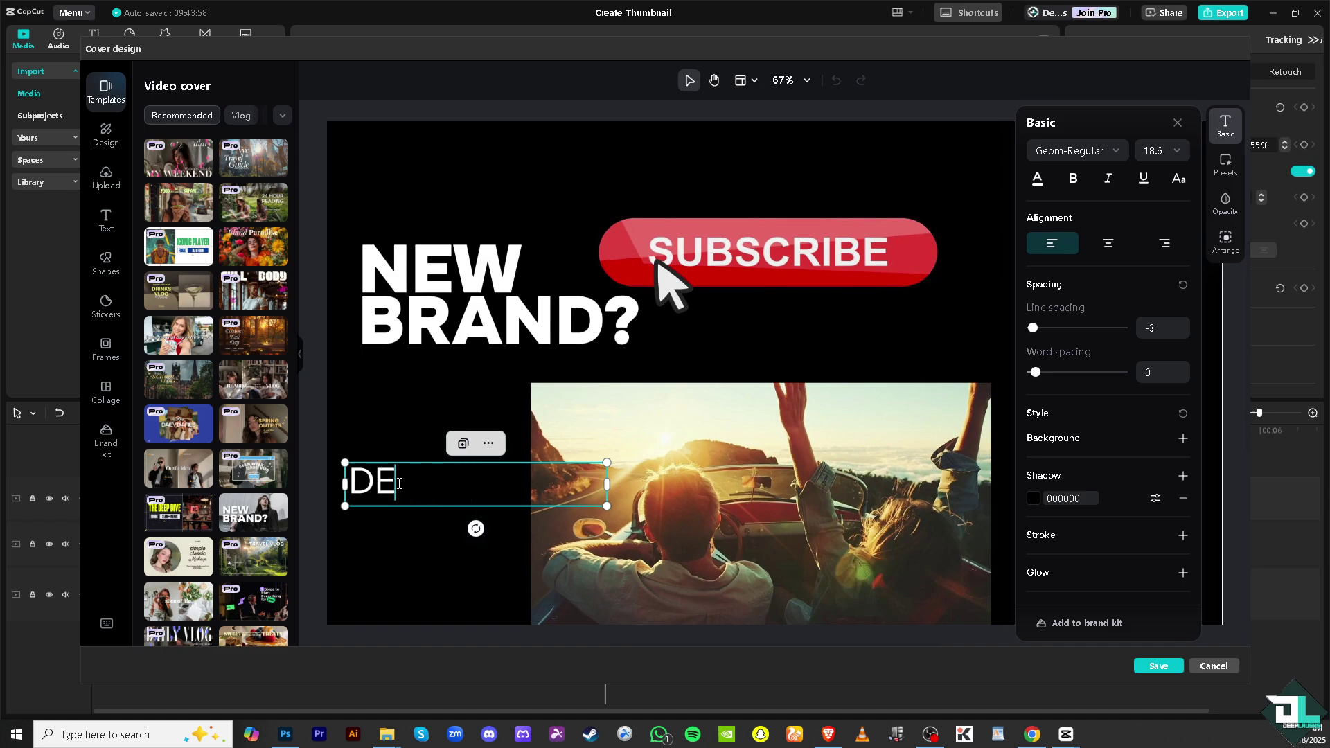
text(e)
key(BackSpace)
text(EP)
key(Return)
text(KAU)
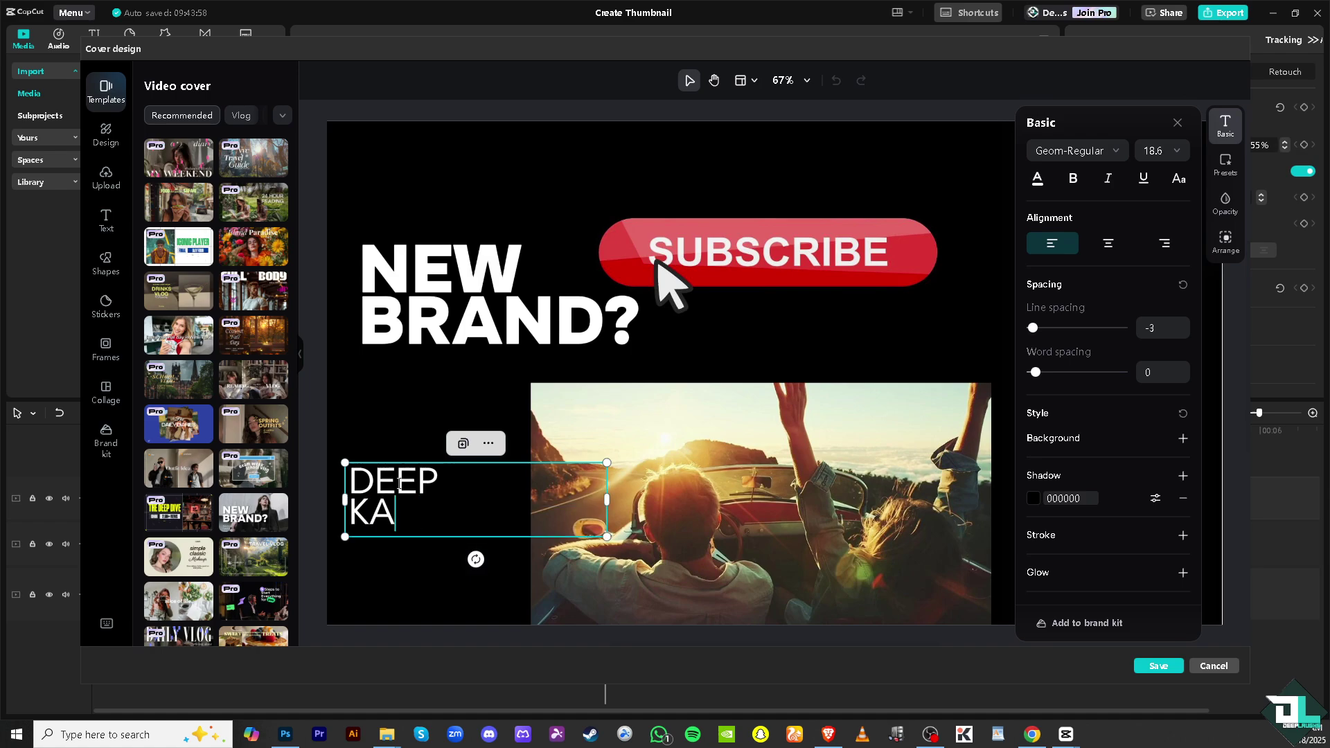
key(BackSpace)
key(BackSpace)
text(LAU)
key(BackSpace)
key(BackSpace)
key(BackSpace)
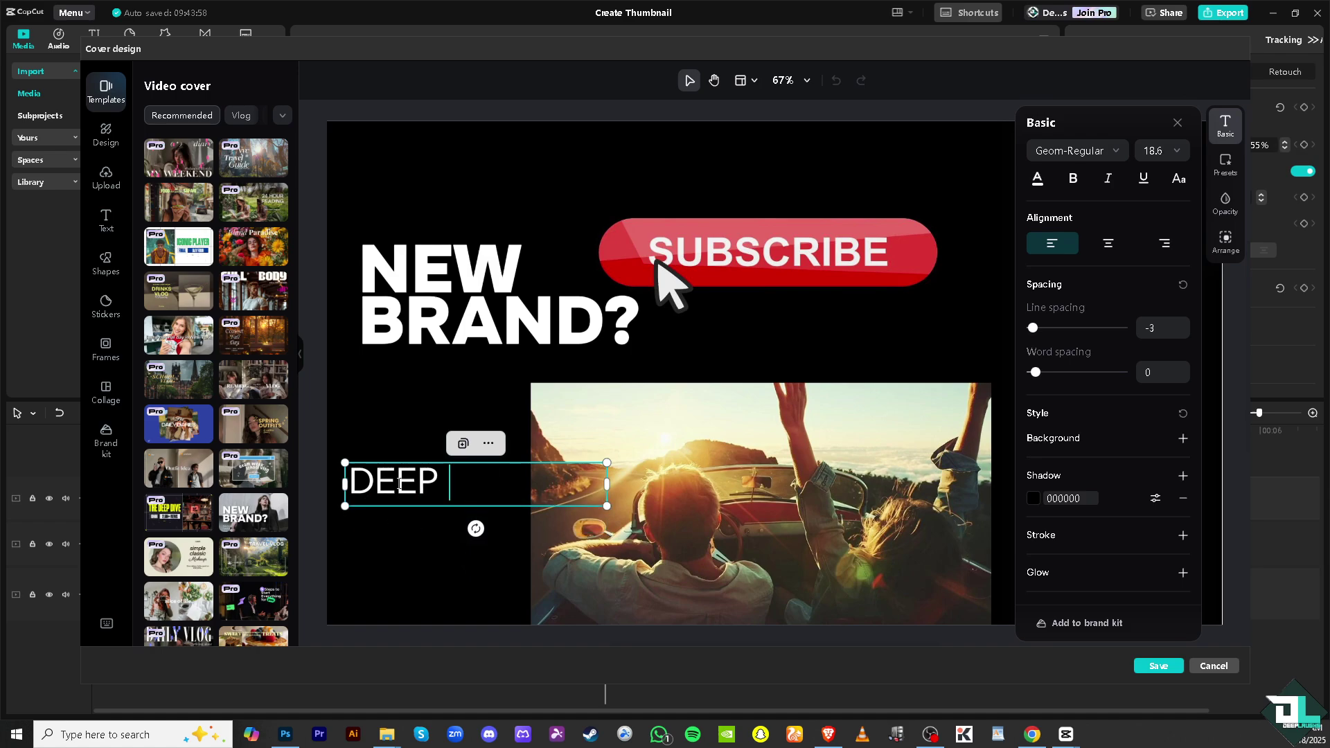
key(Return)
text(LA)
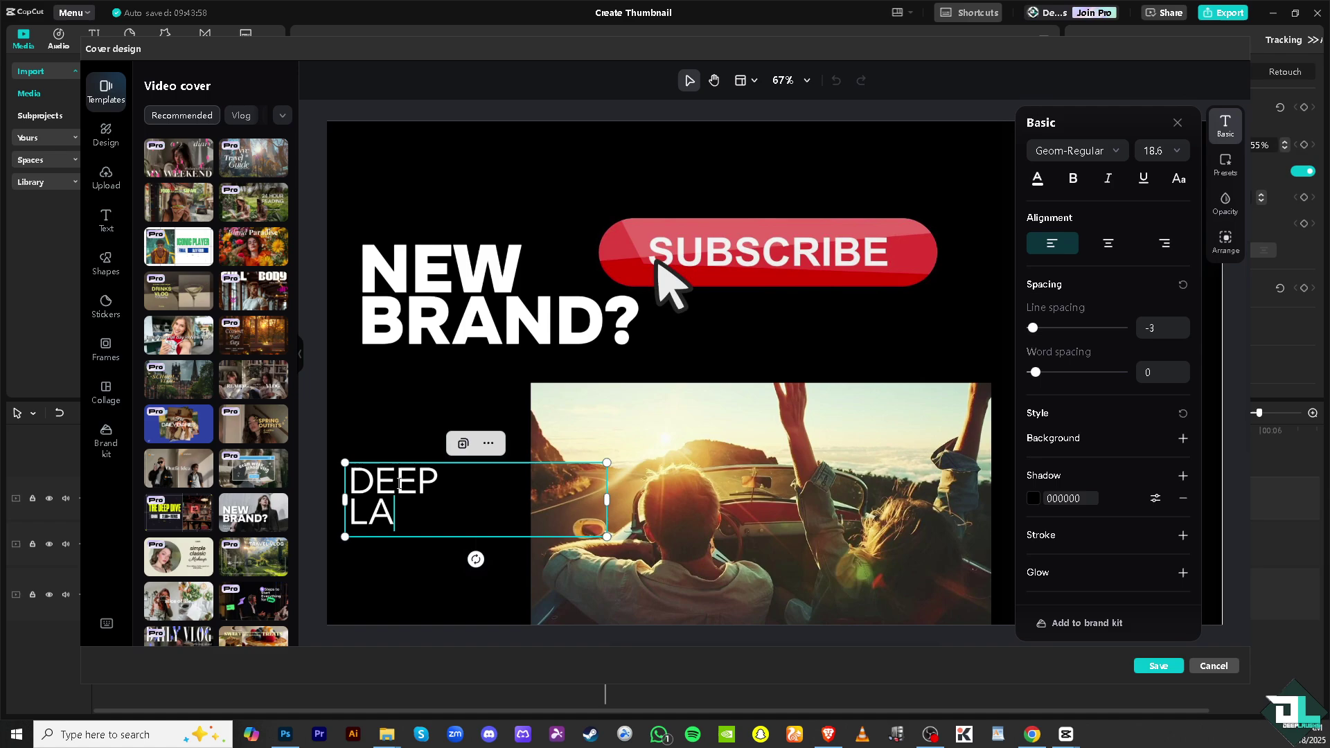
text(UGHS)
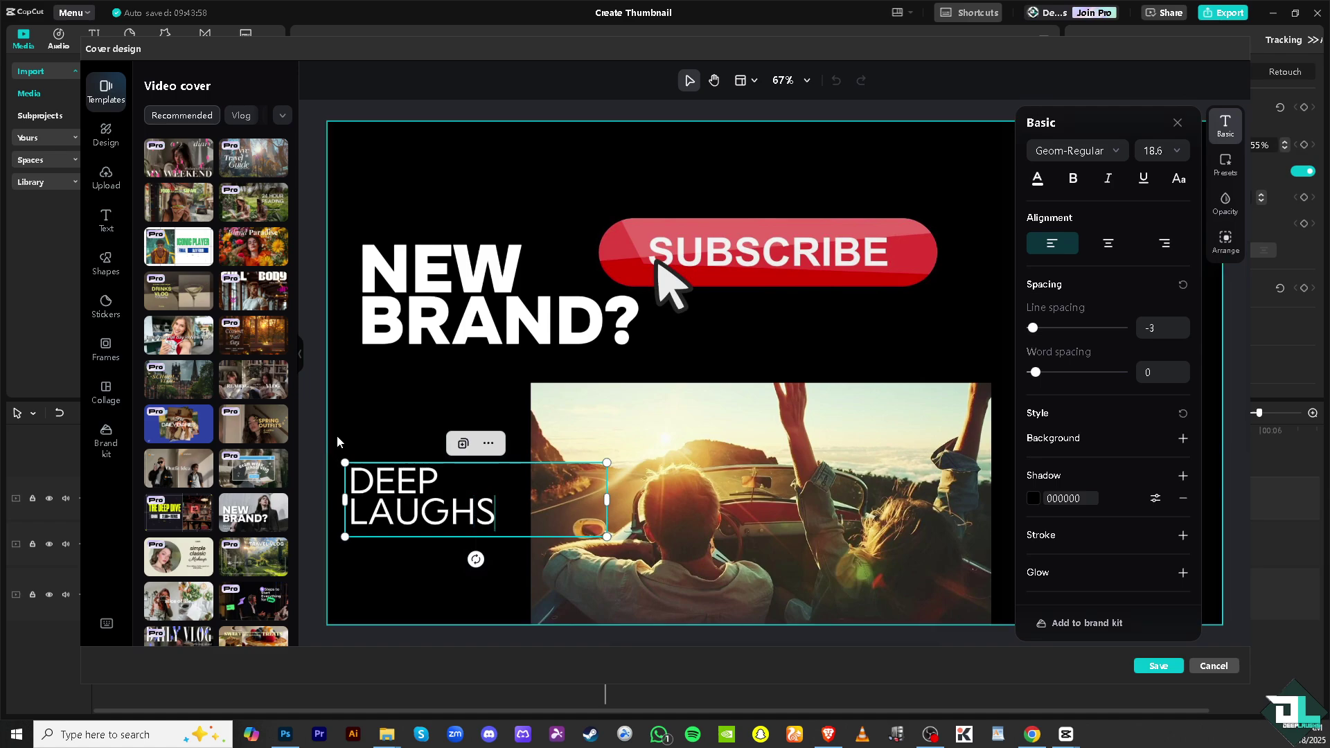
Enlarge the DEEP LAUGHS text box, undo the stray change, and save the cover.
click(393, 407)
click(552, 481)
drag(607, 463, 645, 452)
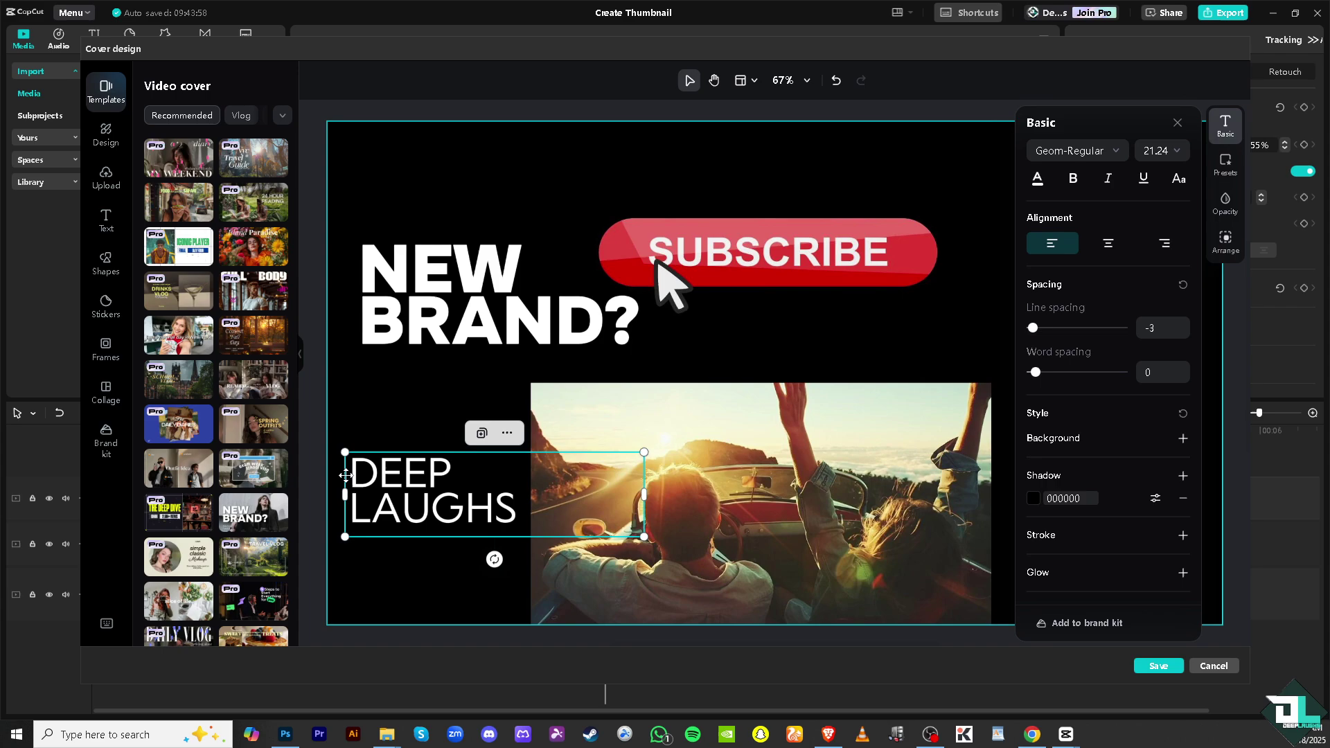
click(351, 439)
key(ctrl+z)
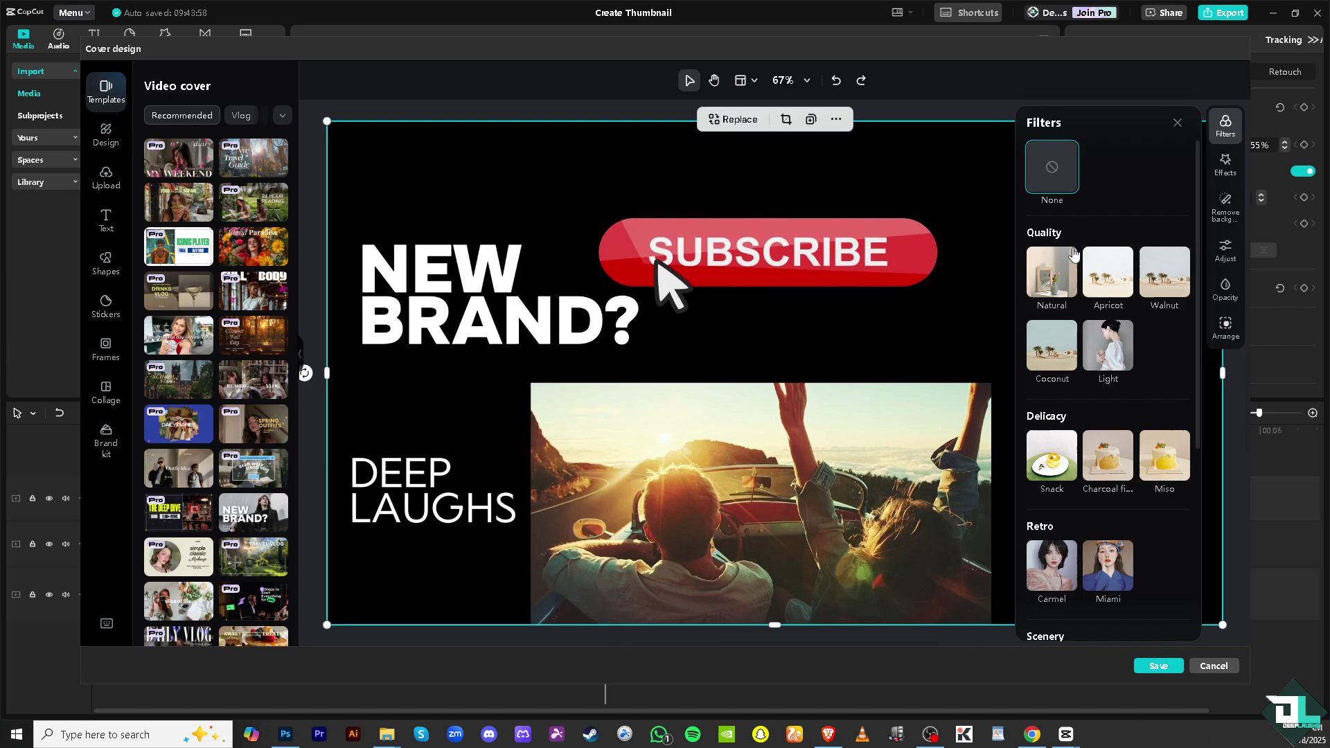
click(1156, 665)
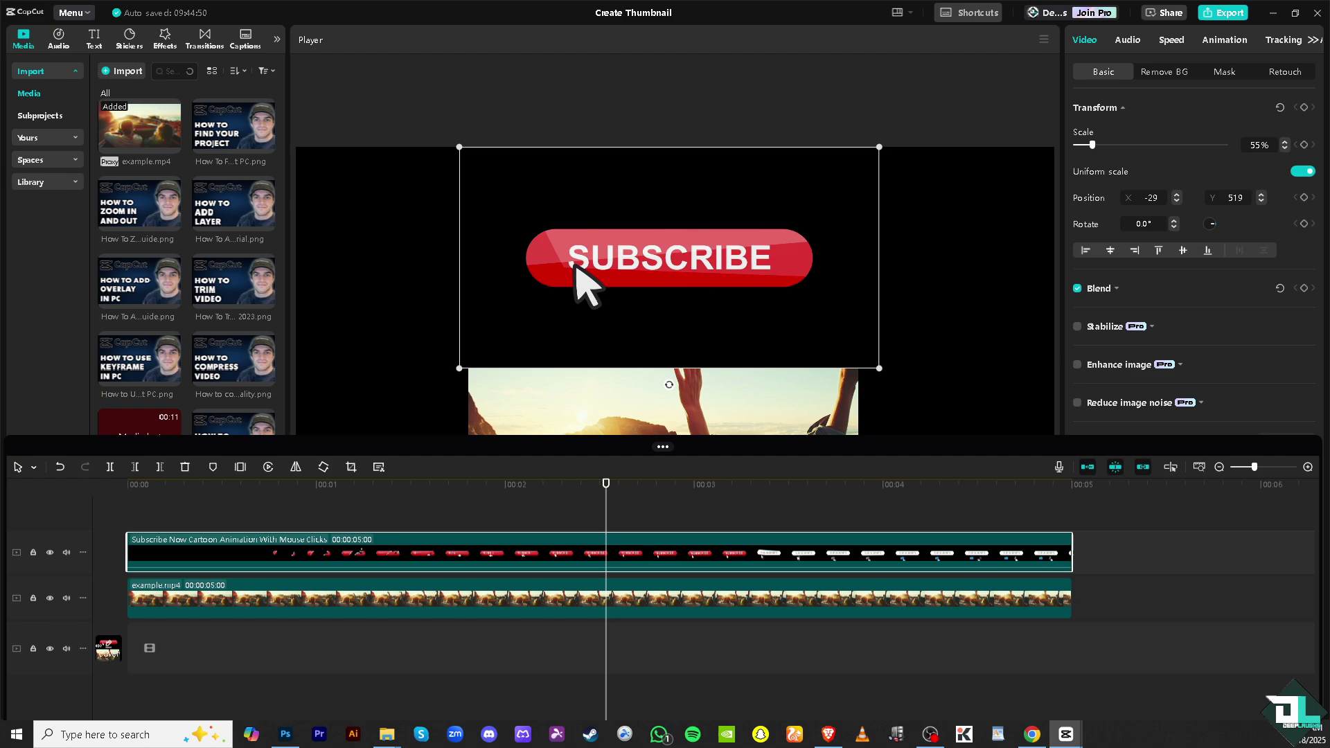
Move the playhead to 00:00 and reopen the saved NEW BRAND? cover for editing.
drag(606, 485, 85, 484)
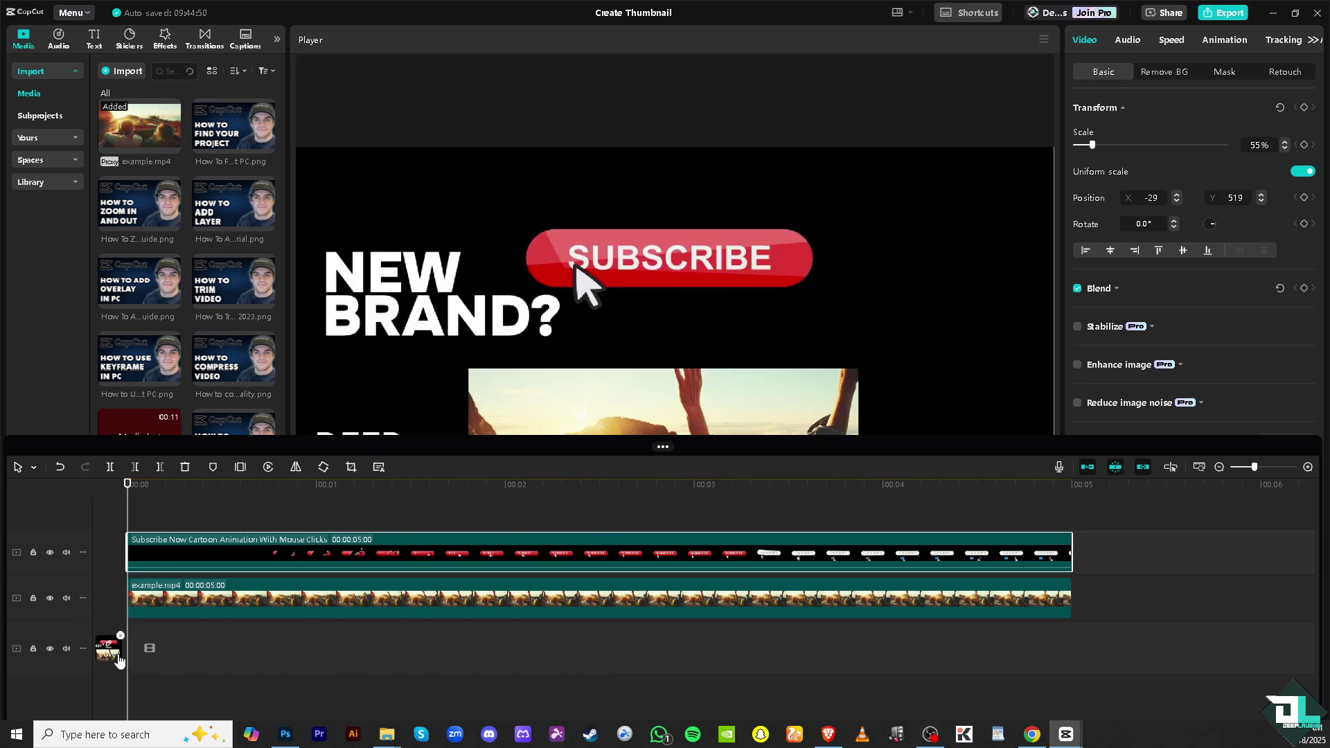
click(108, 648)
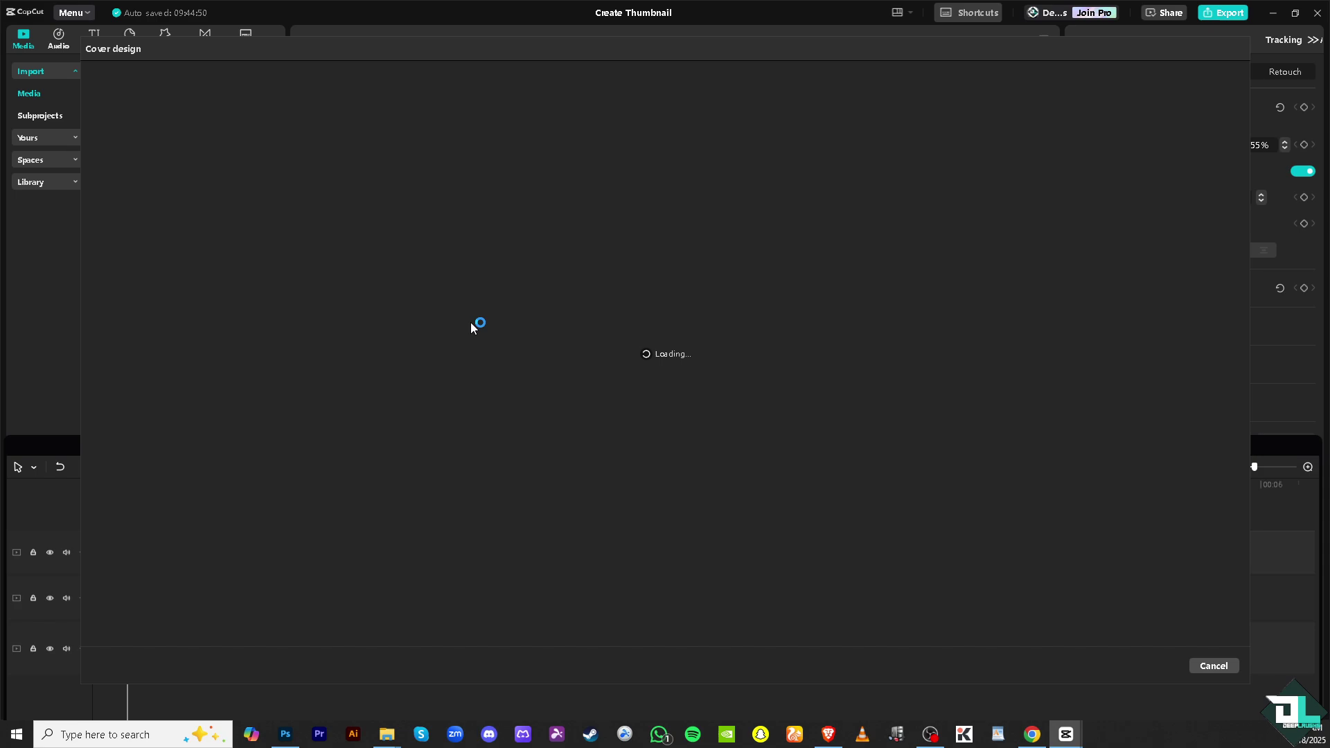